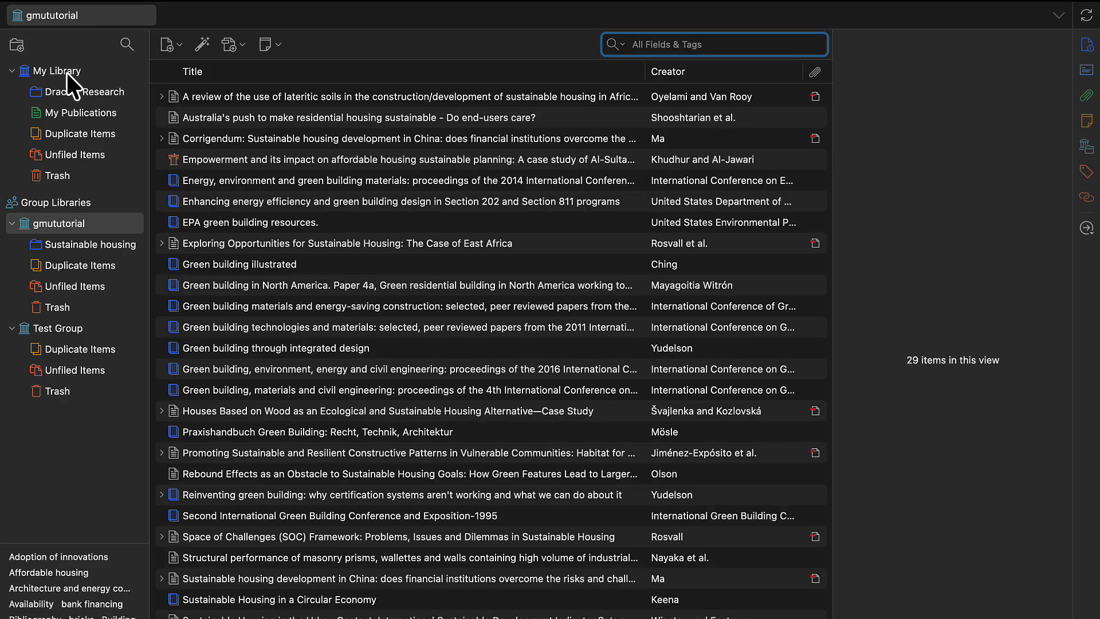
# Create a new collection named "Sustainable Housing" in the gmututorial group library
pyautogui.click(16, 45)
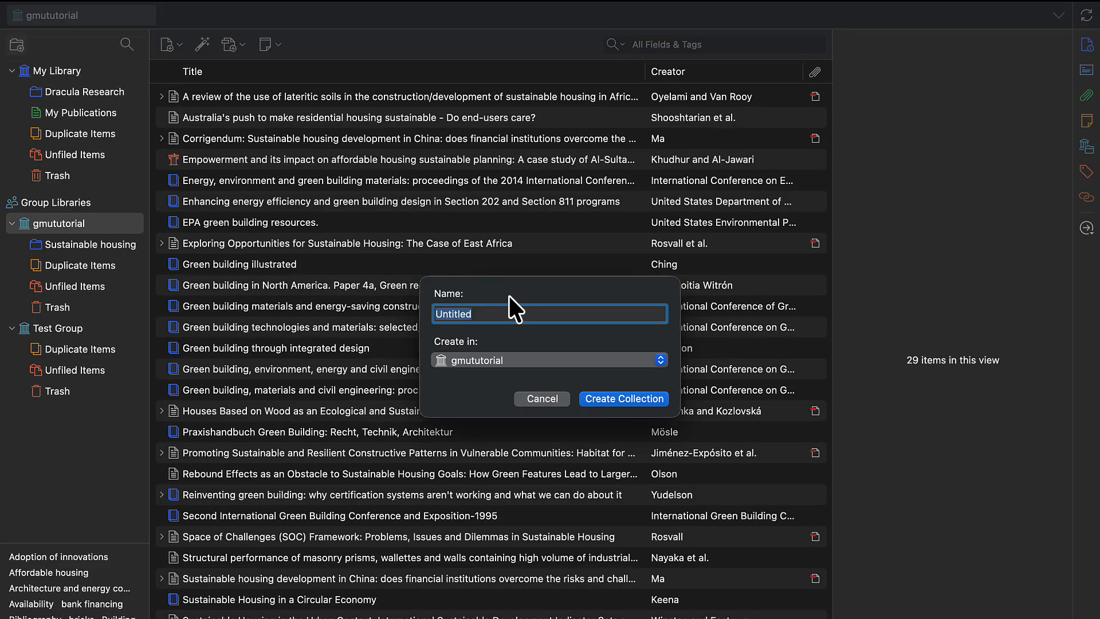
pyautogui.write('Sustainable Housing')
pyautogui.click(637, 397)
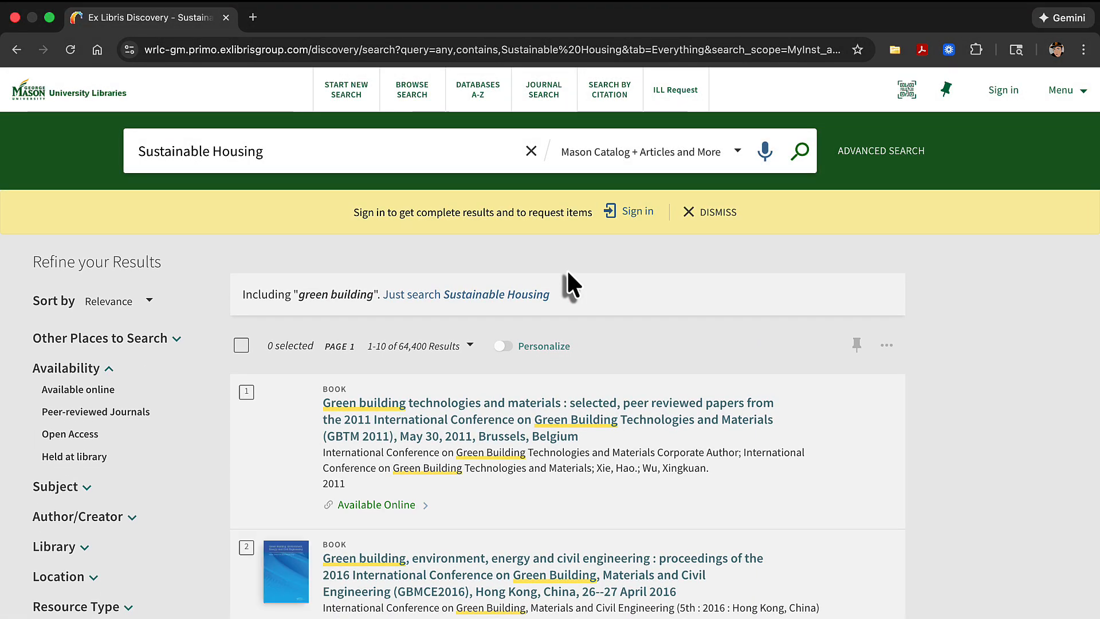
# Open the catalog record for "Green building technologies and materials" and save it to the Sustainable Housing collection
pyautogui.click(559, 417)
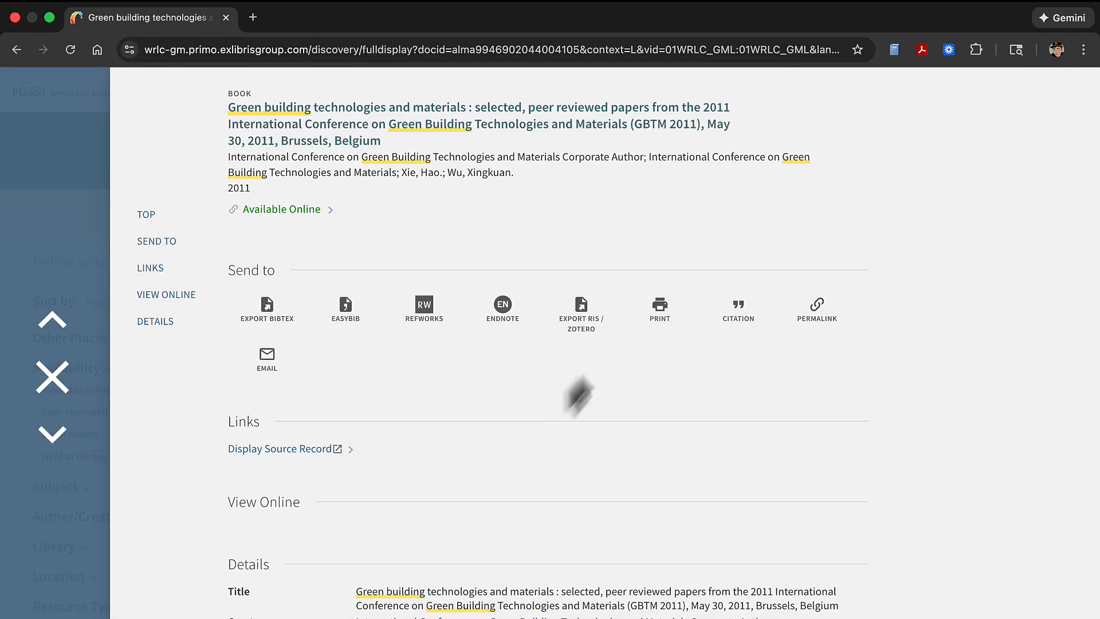
pyautogui.click(895, 50)
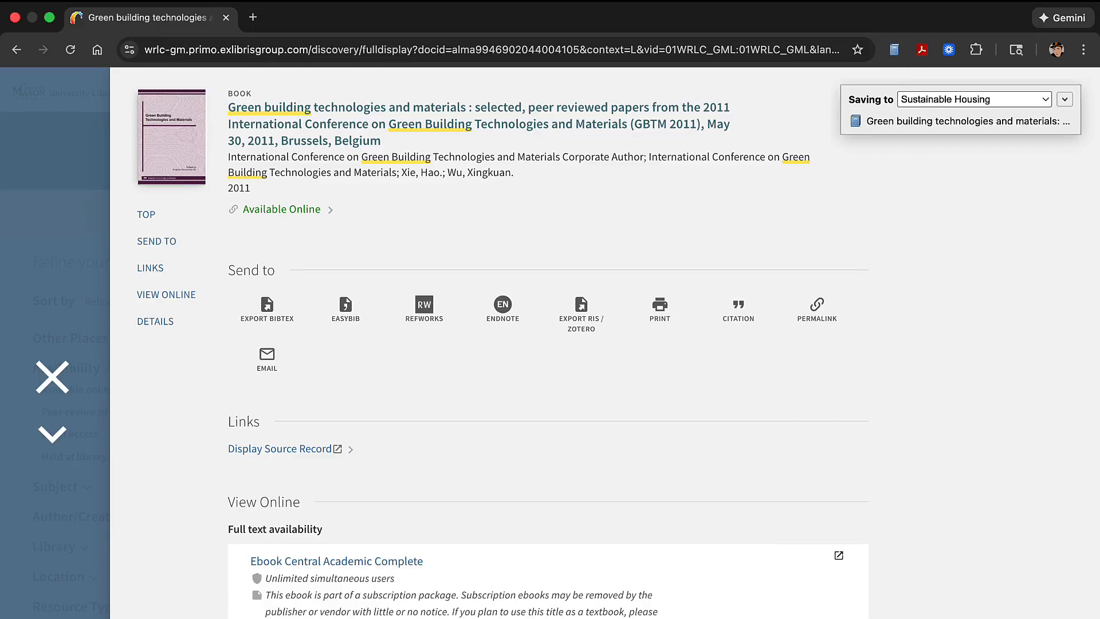
# Switch to Zotero and copy "Sustainable Housing in a Circular Economy" into the Test Group library
pyautogui.click(724, 618)
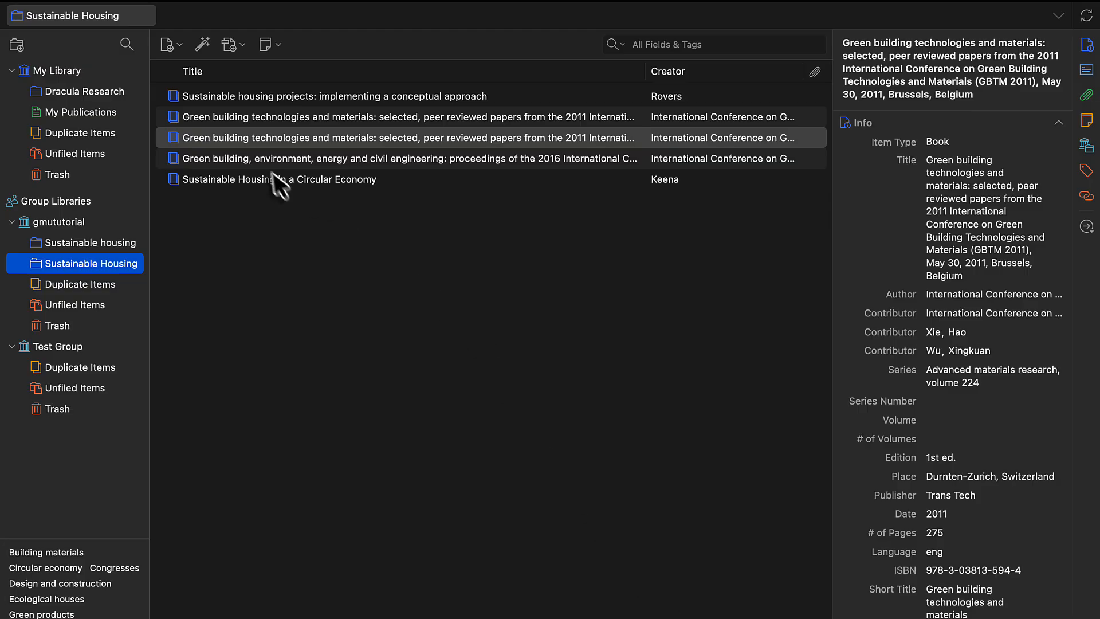
pyautogui.moveTo(270, 180); pyautogui.dragTo(60, 346)
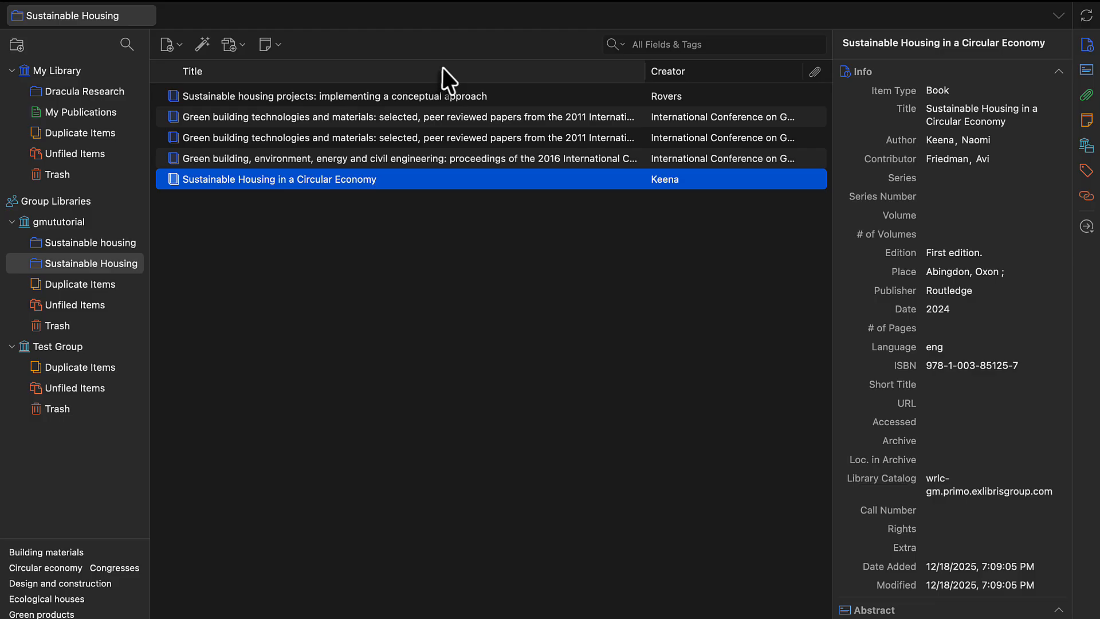
# Show the Date column in the item list and sort the items by date, by creator and finally by title
pyautogui.rightClick(572, 70)
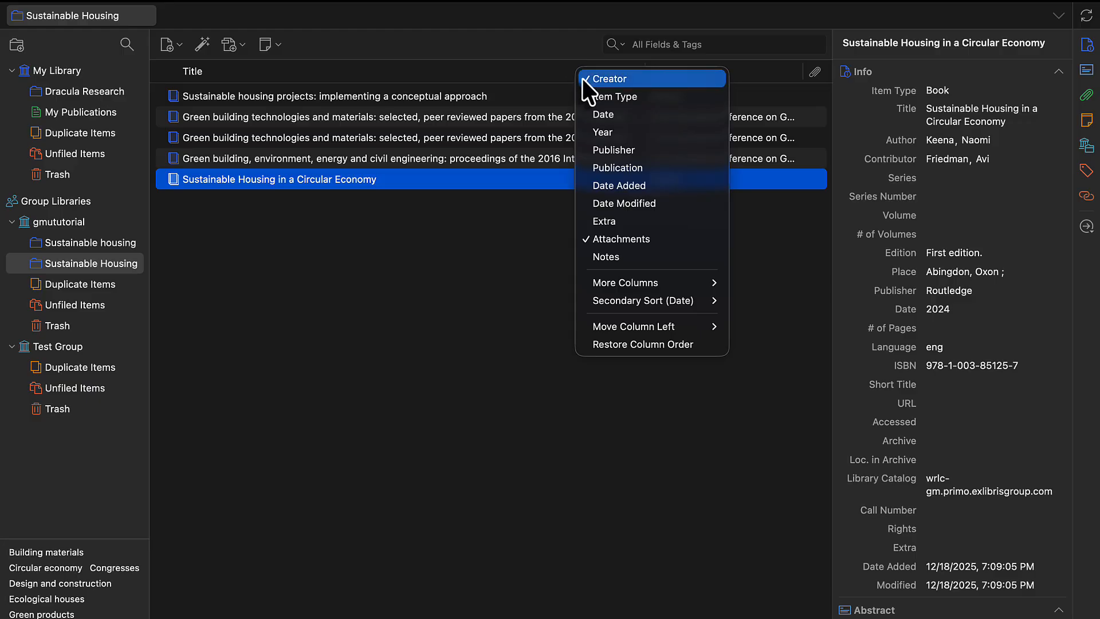
pyautogui.click(600, 118)
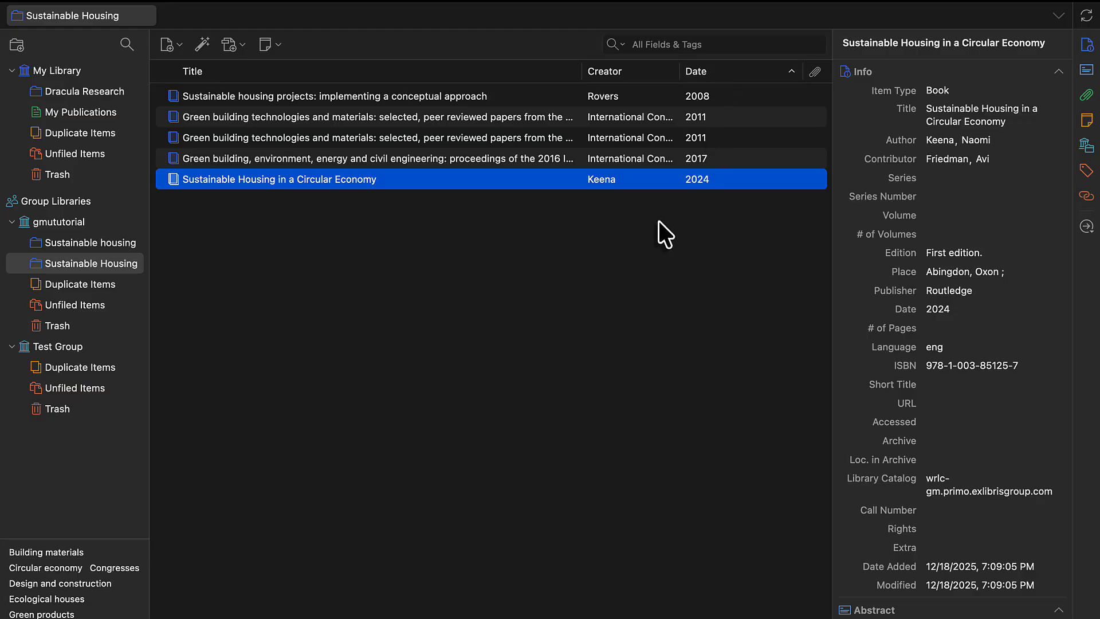
pyautogui.click(723, 75)
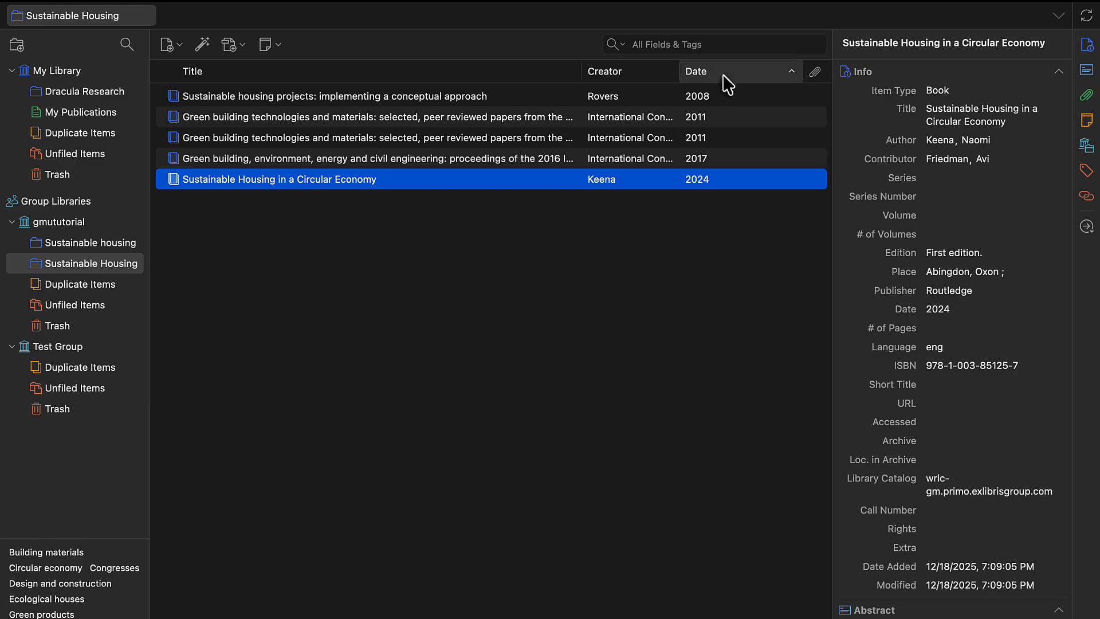
pyautogui.click(638, 74)
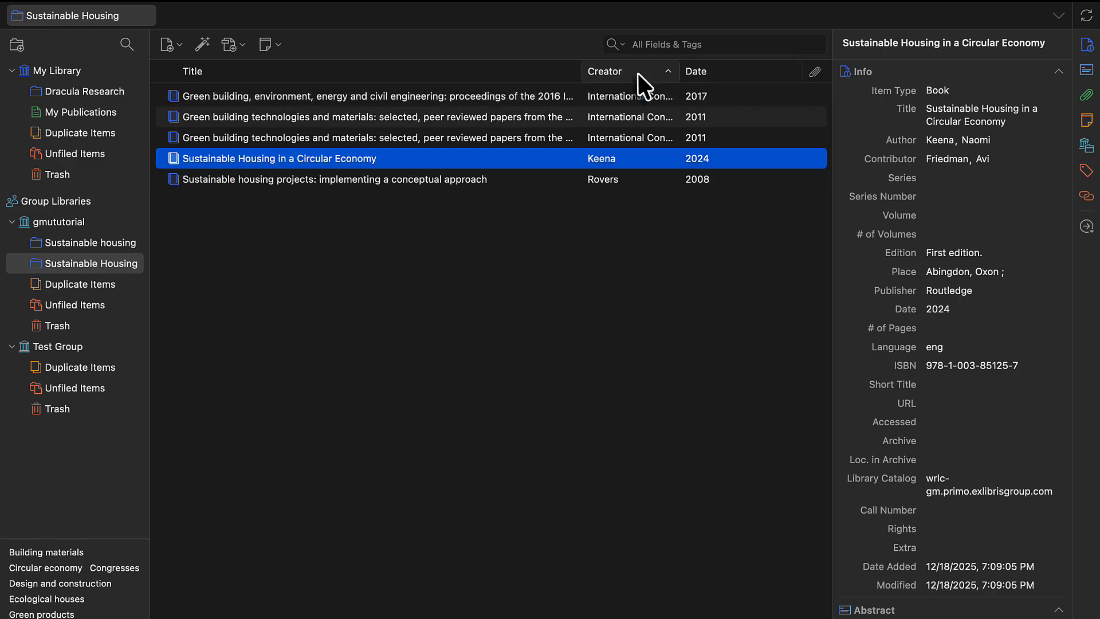
pyautogui.click(519, 74)
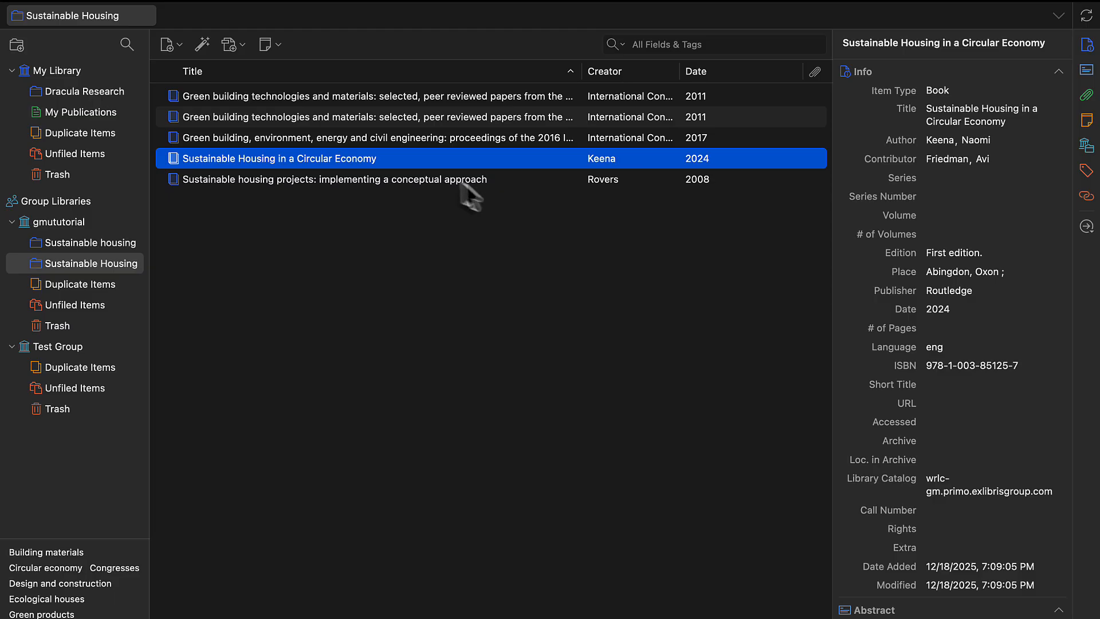
# Move "Sustainable Housing in a Circular Economy" from the Sustainable Housing collection to the trash
pyautogui.rightClick(434, 162)
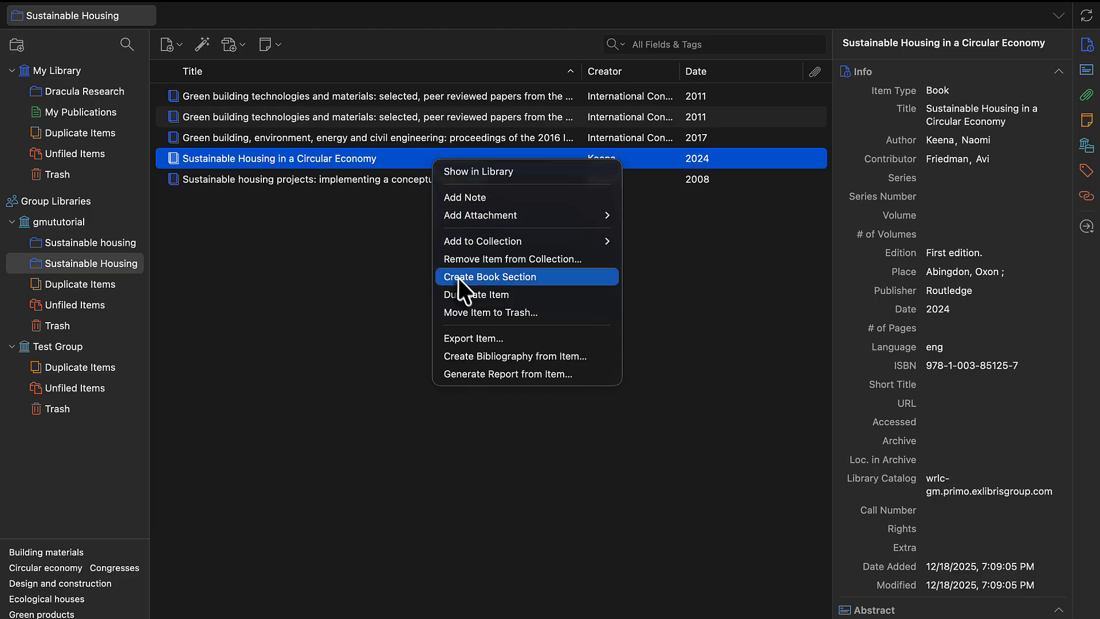
pyautogui.click(465, 312)
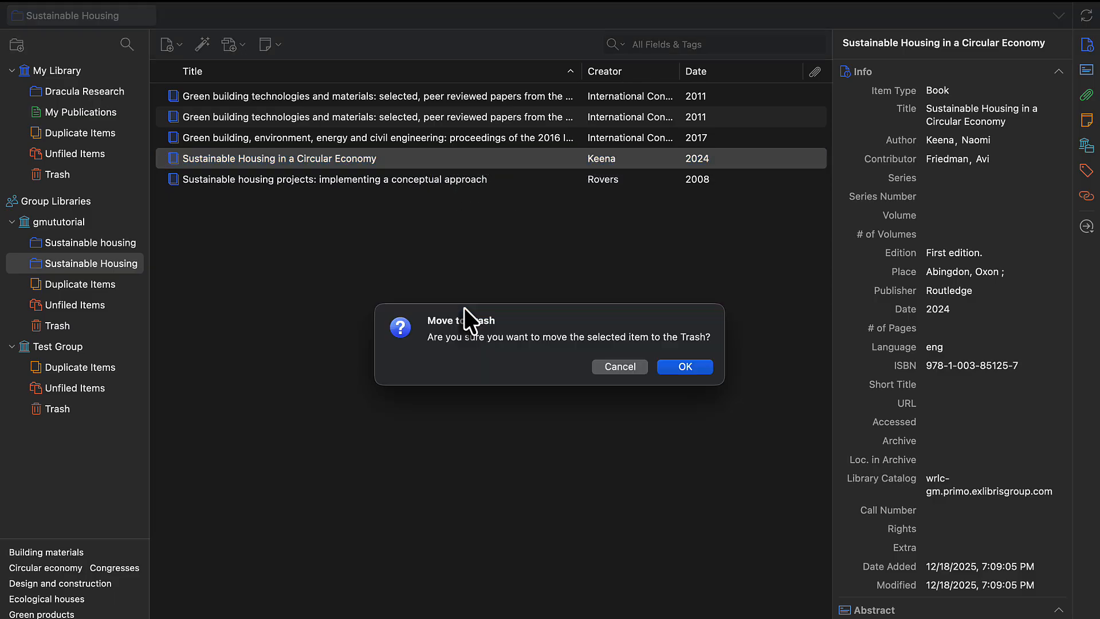
pyautogui.click(685, 367)
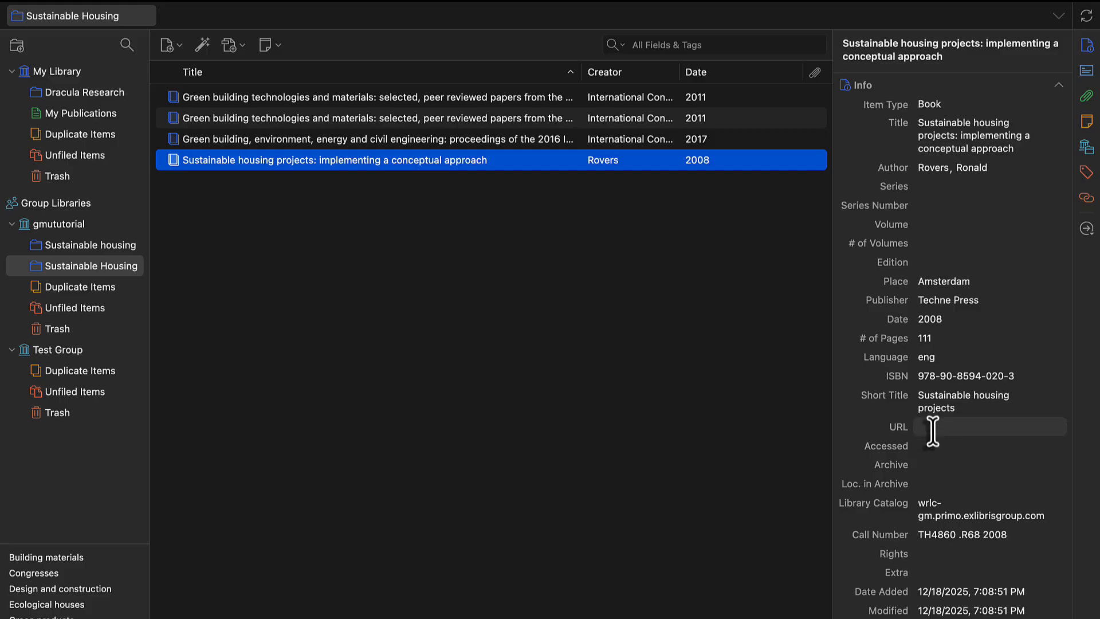
# Set the language of "Sustainable housing projects: implementing a conceptual approach" to "english"
pyautogui.click(934, 356)
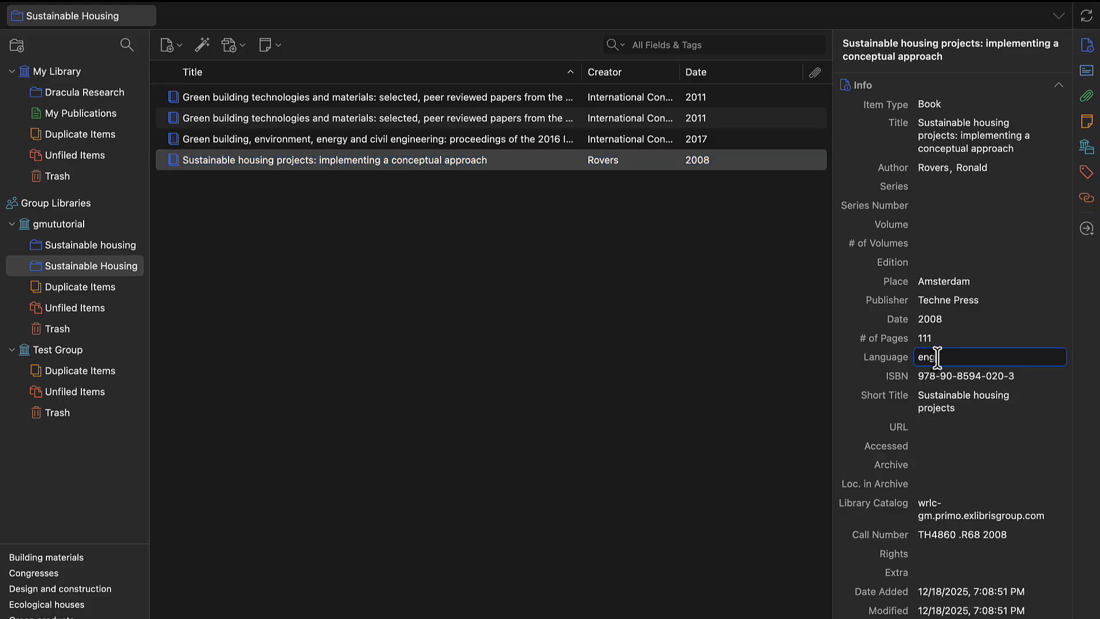
pyautogui.write('lish')
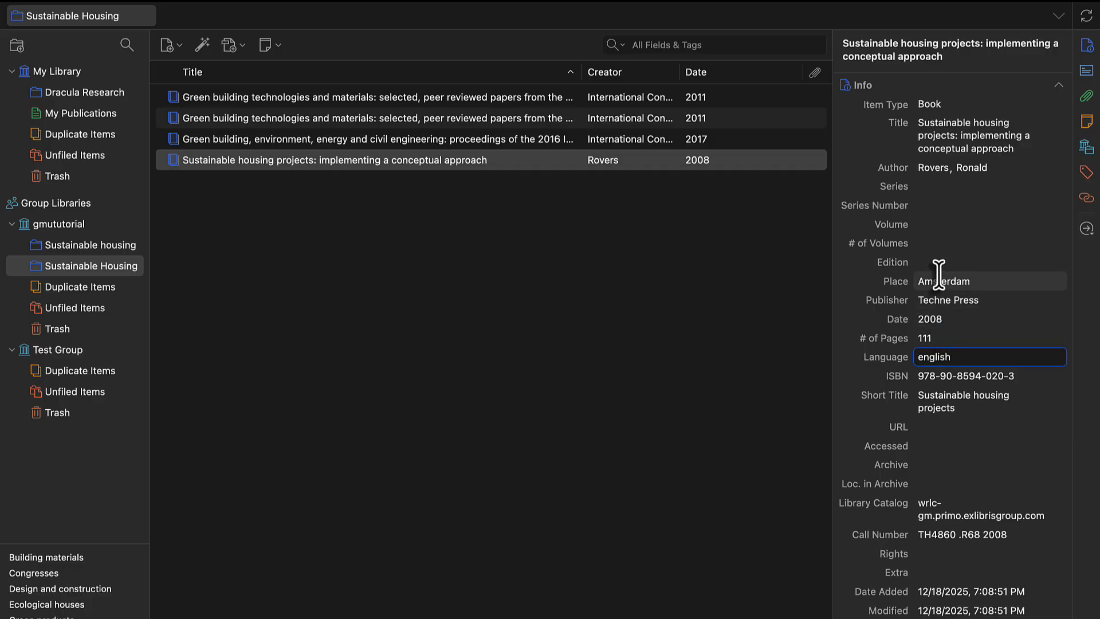
pyautogui.click(806, 384)
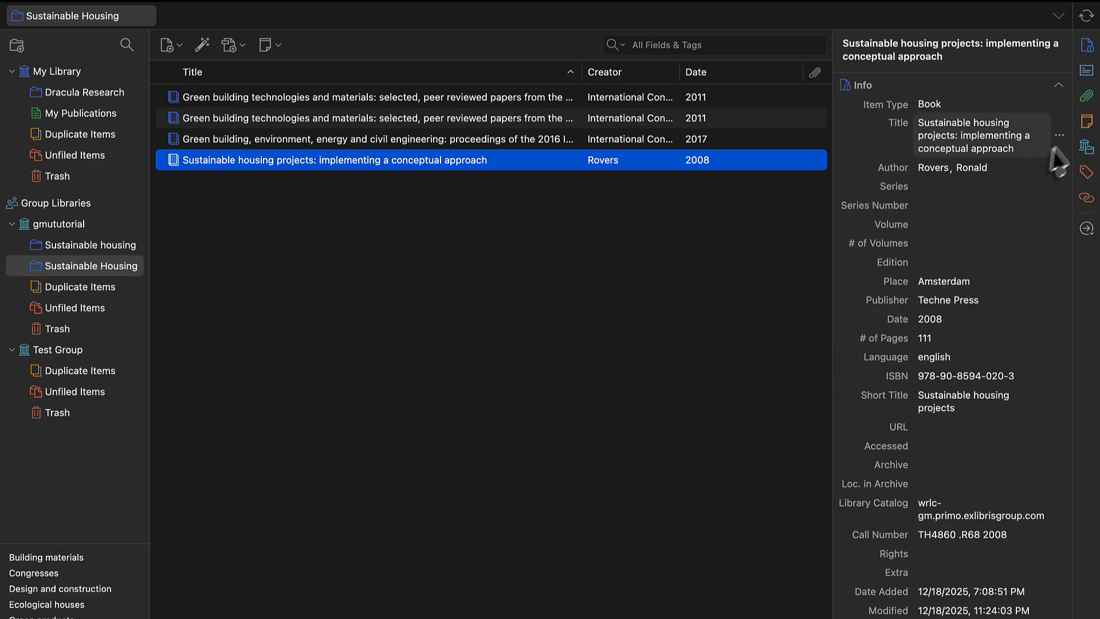
# Add a note reading "I am a note" to the "Sustainable housing projects" book
pyautogui.click(1086, 121)
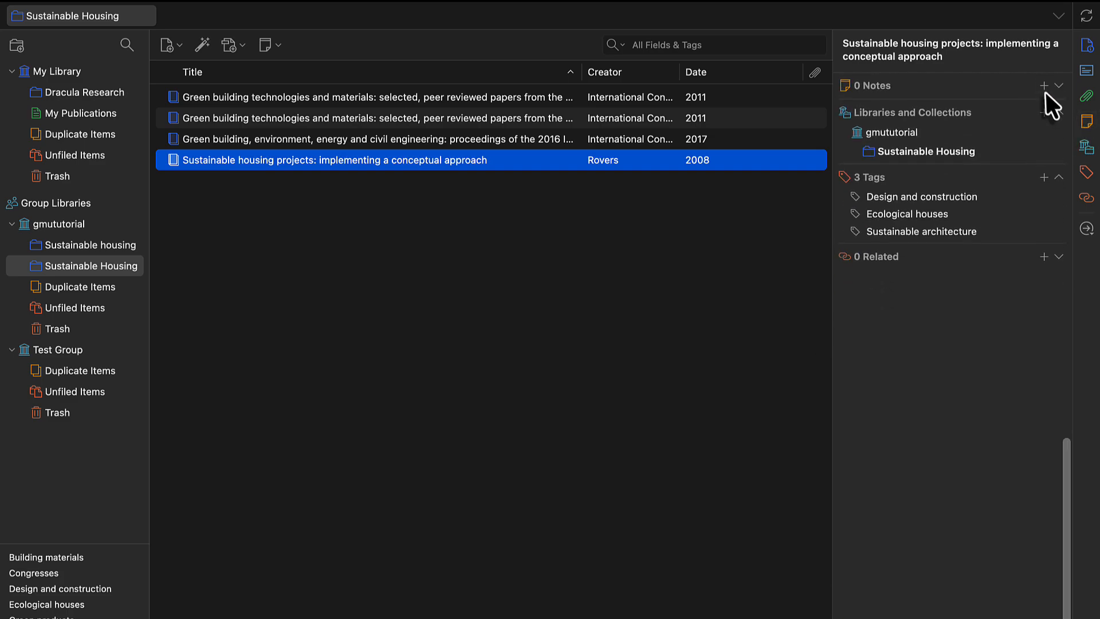
pyautogui.click(1044, 86)
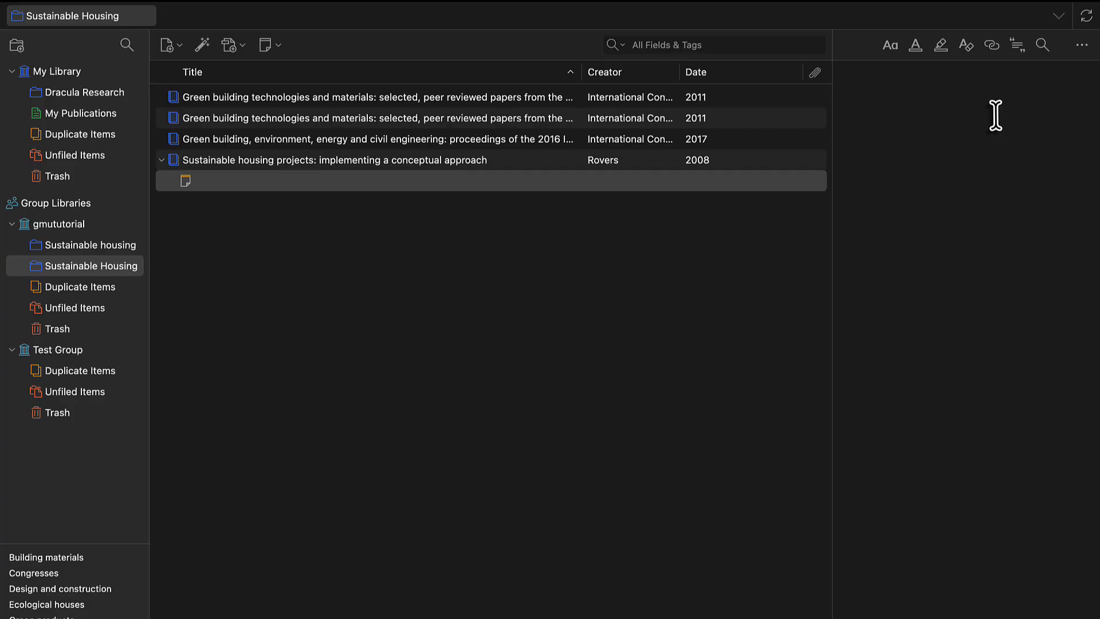
pyautogui.write('I am a note')
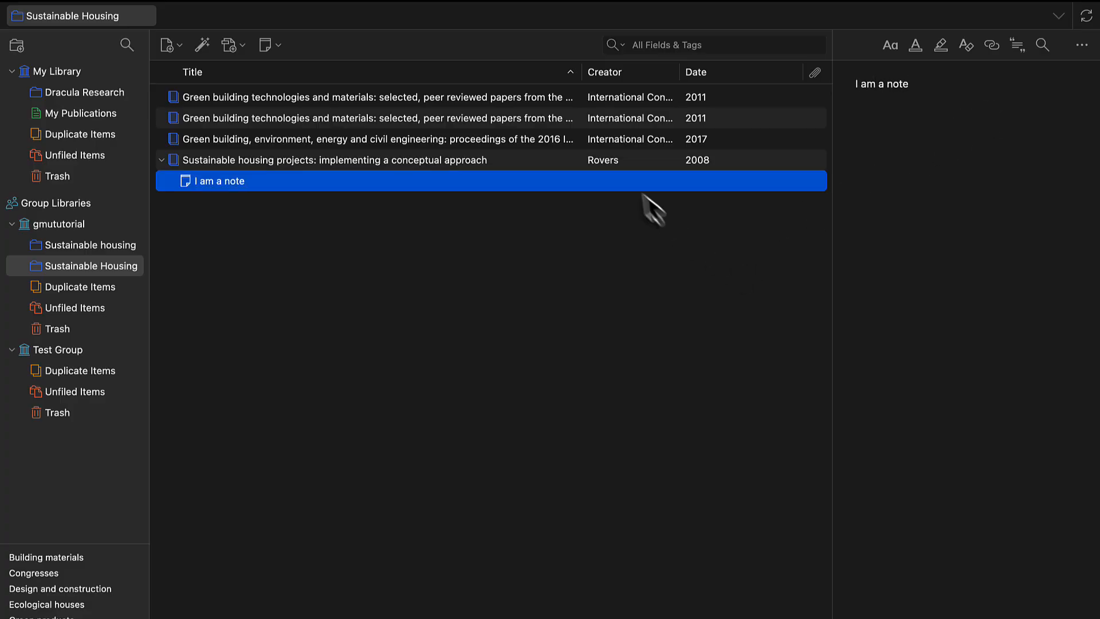
# Add the tag "Sustainable Housing" to the "Sustainable housing projects" book
pyautogui.click(541, 159)
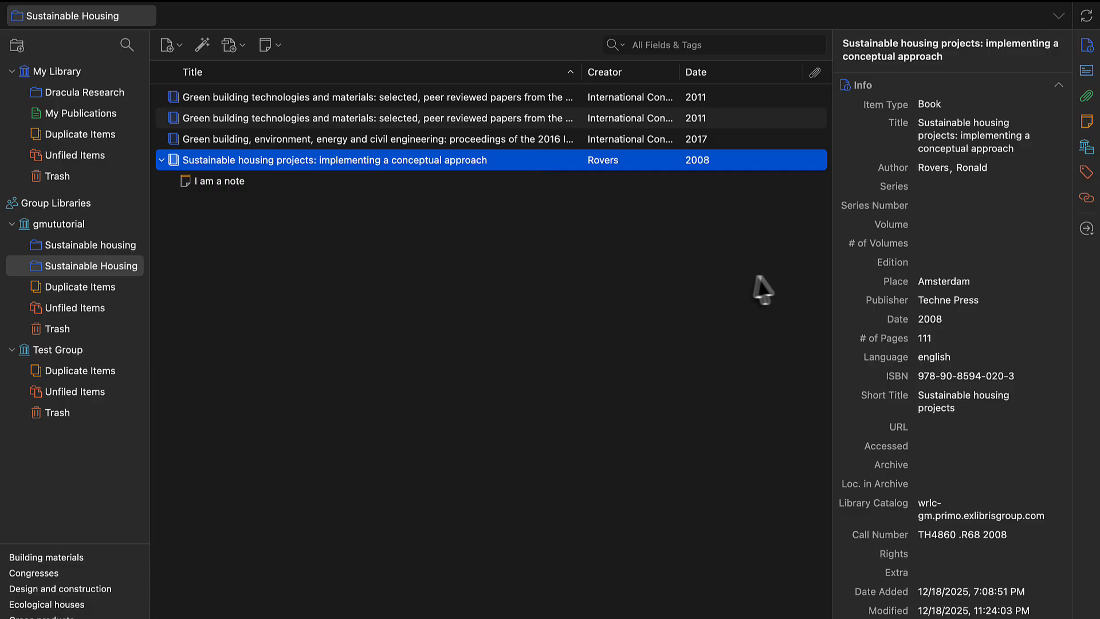
pyautogui.click(1086, 172)
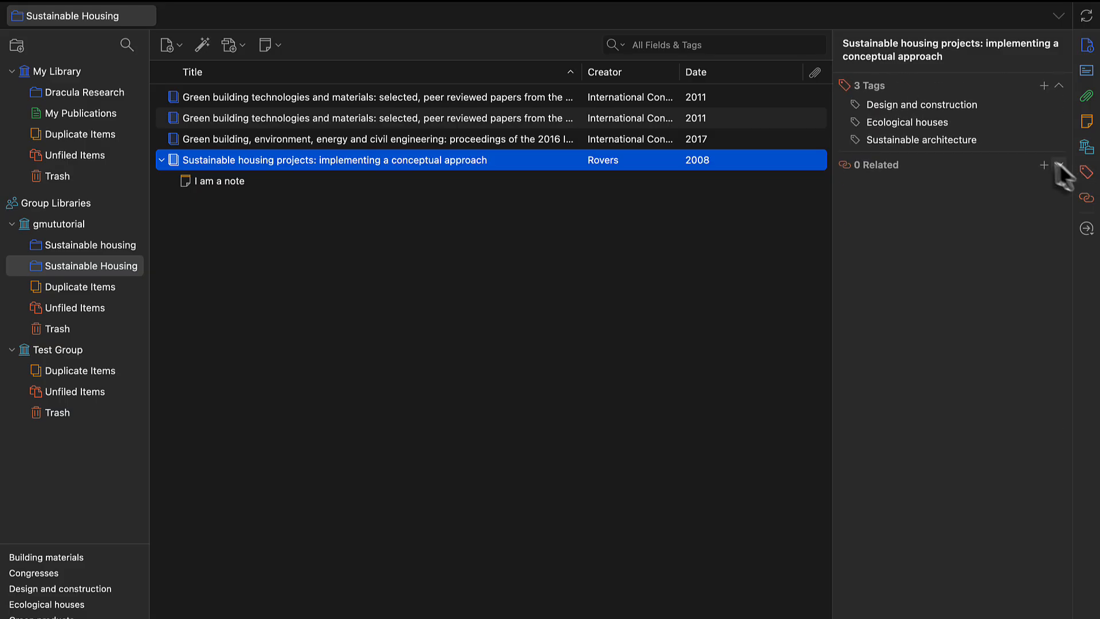
pyautogui.click(966, 140)
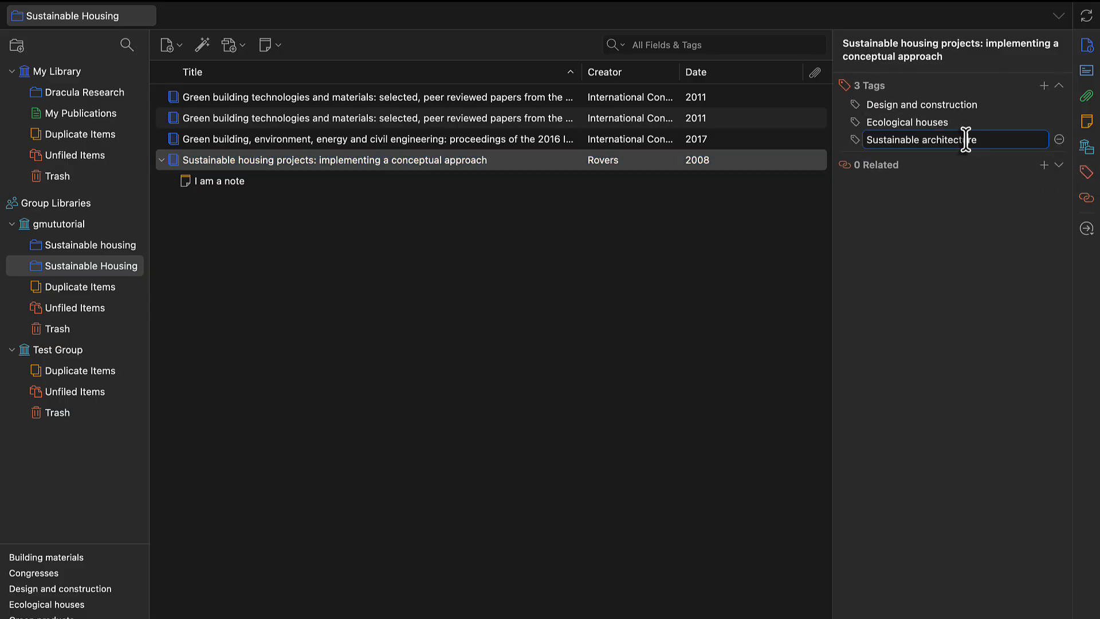
pyautogui.click(1044, 85)
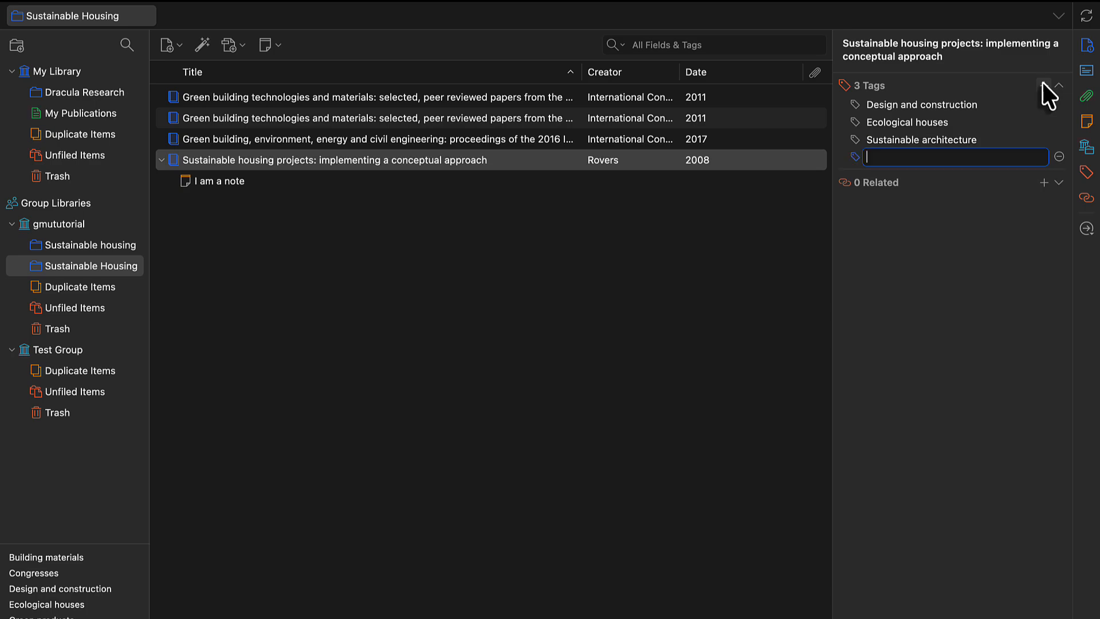
pyautogui.write('Su')
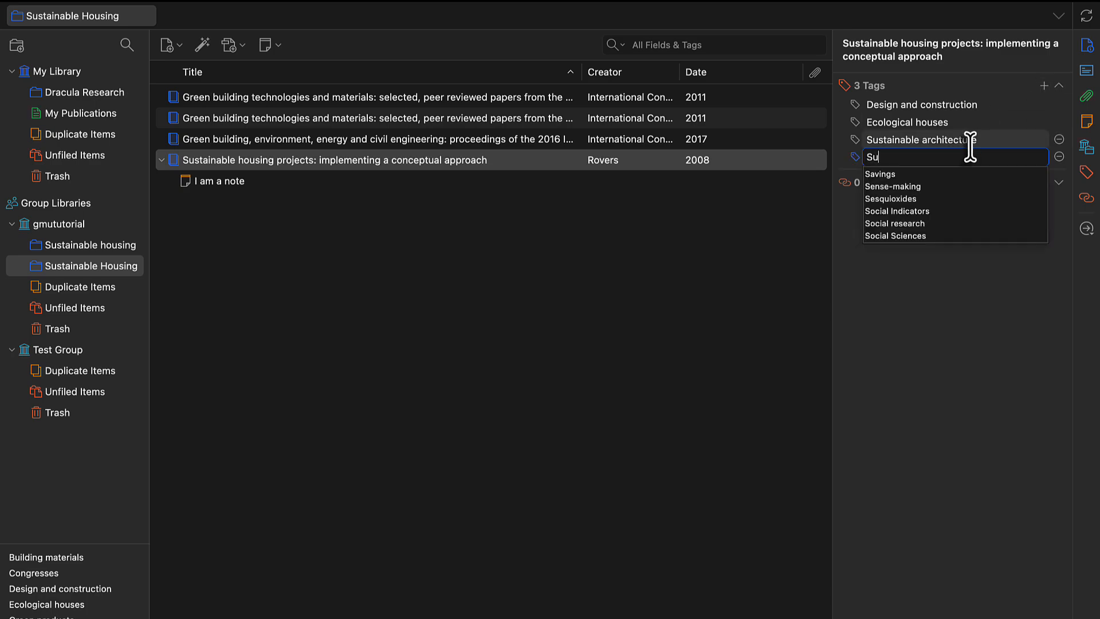
pyautogui.write('stainable Housing')
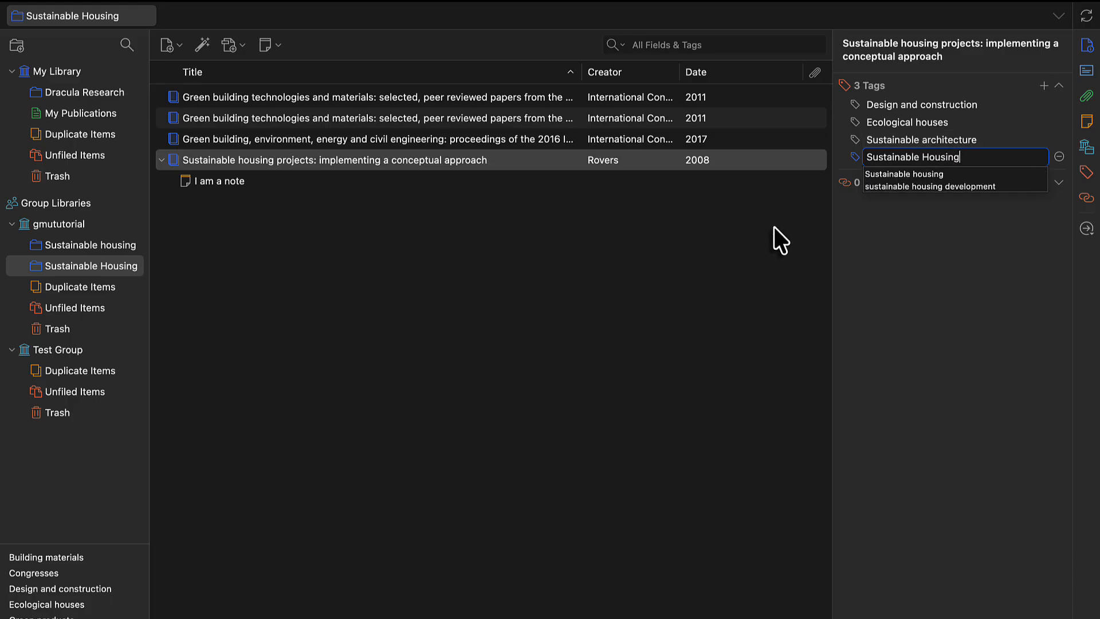
pyautogui.press('Return')
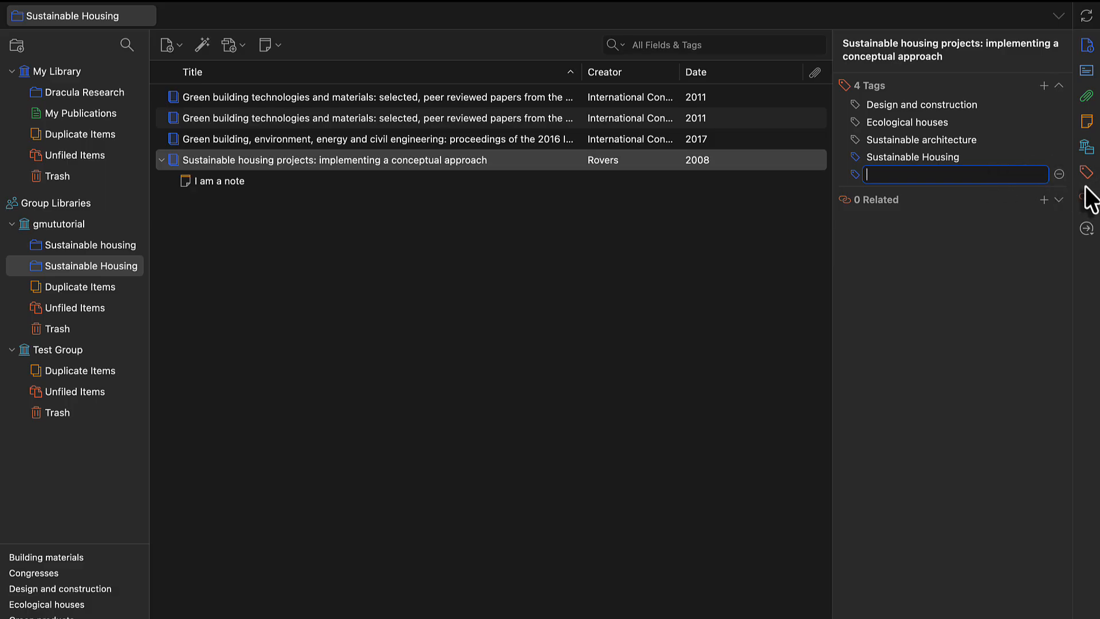
# Relate the first "Green building technologies and materials" item to the "Sustainable housing projects" book
pyautogui.click(1088, 205)
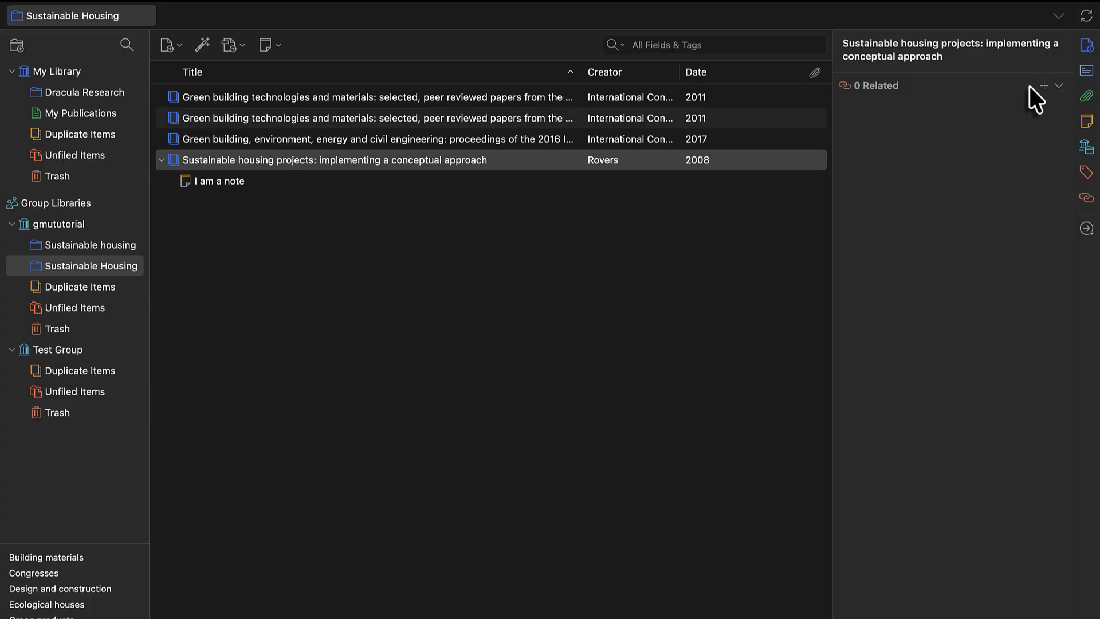
pyautogui.click(1043, 86)
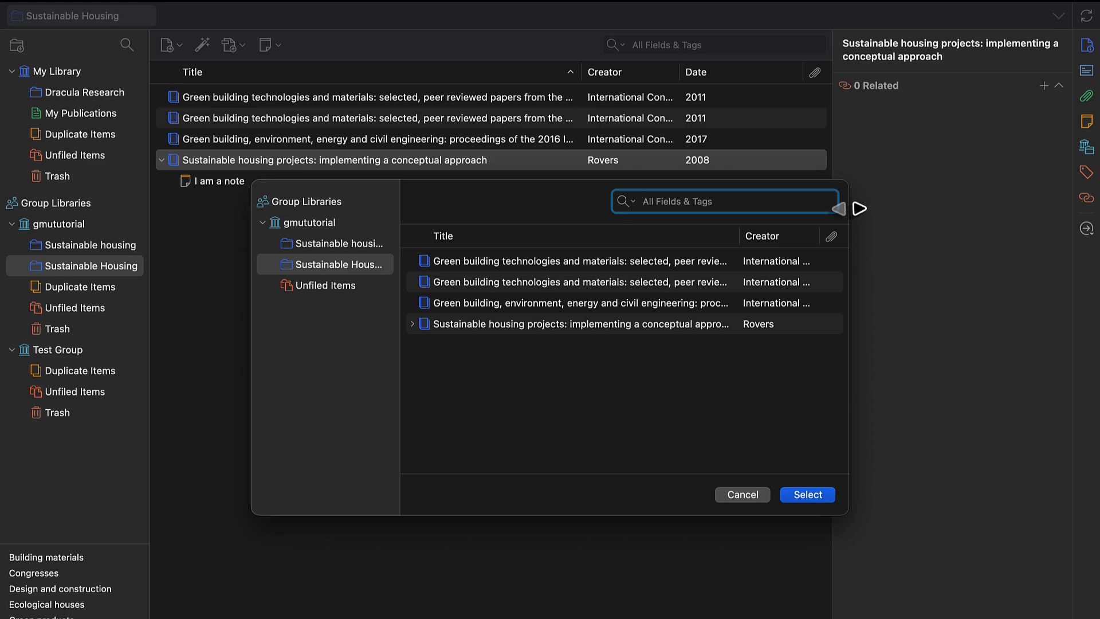
pyautogui.click(624, 262)
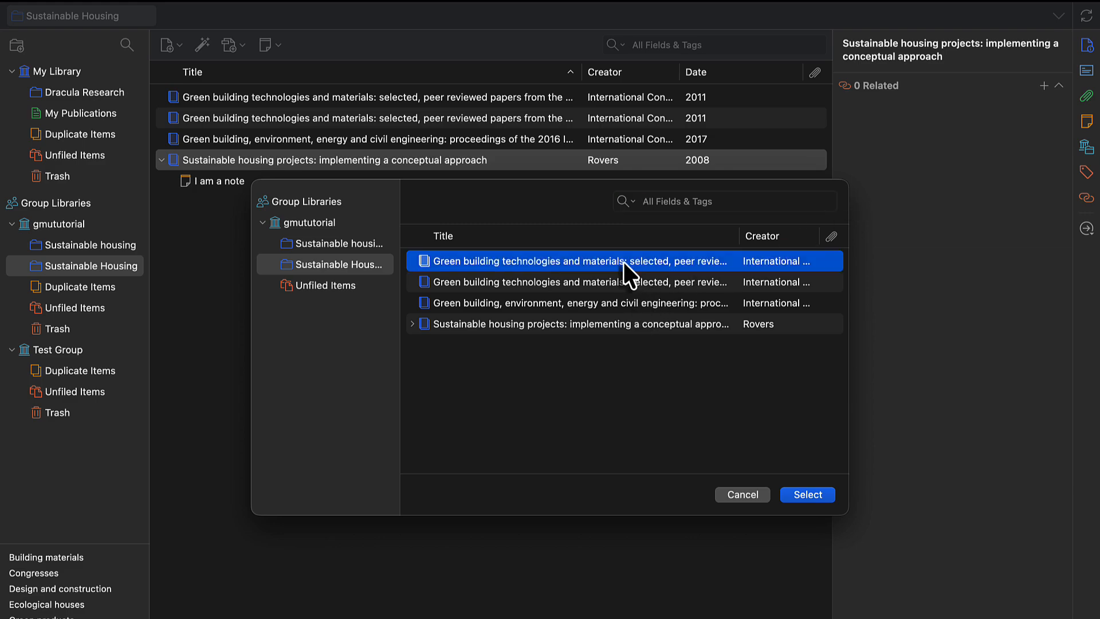
pyautogui.click(808, 494)
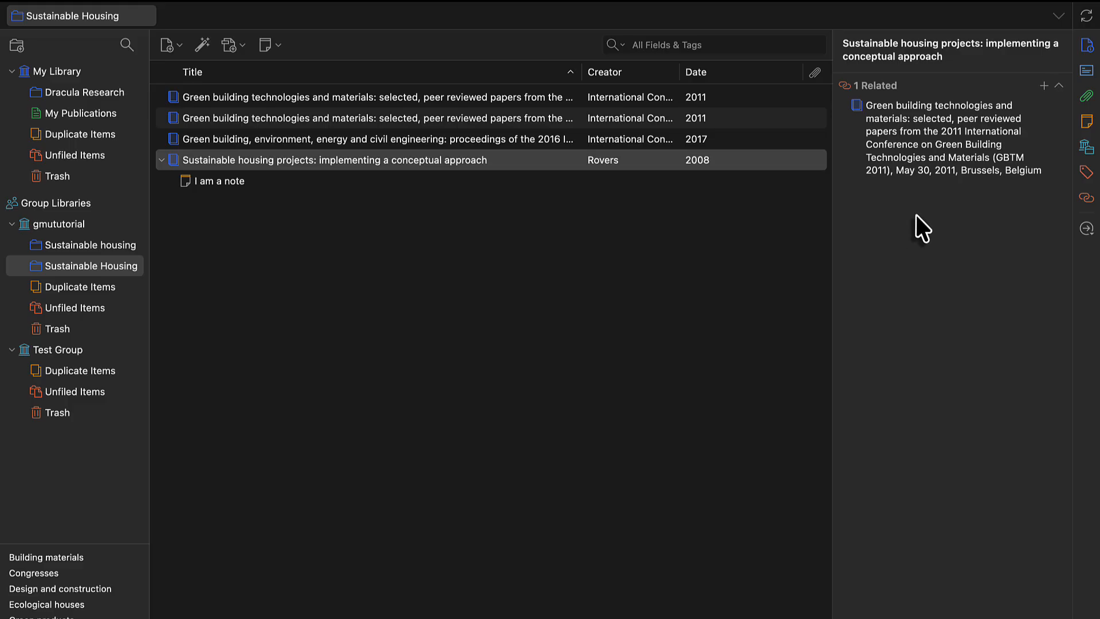
# Remove the related "Green building technologies and materials" item from the "Sustainable housing projects" book
pyautogui.moveTo(974, 127)
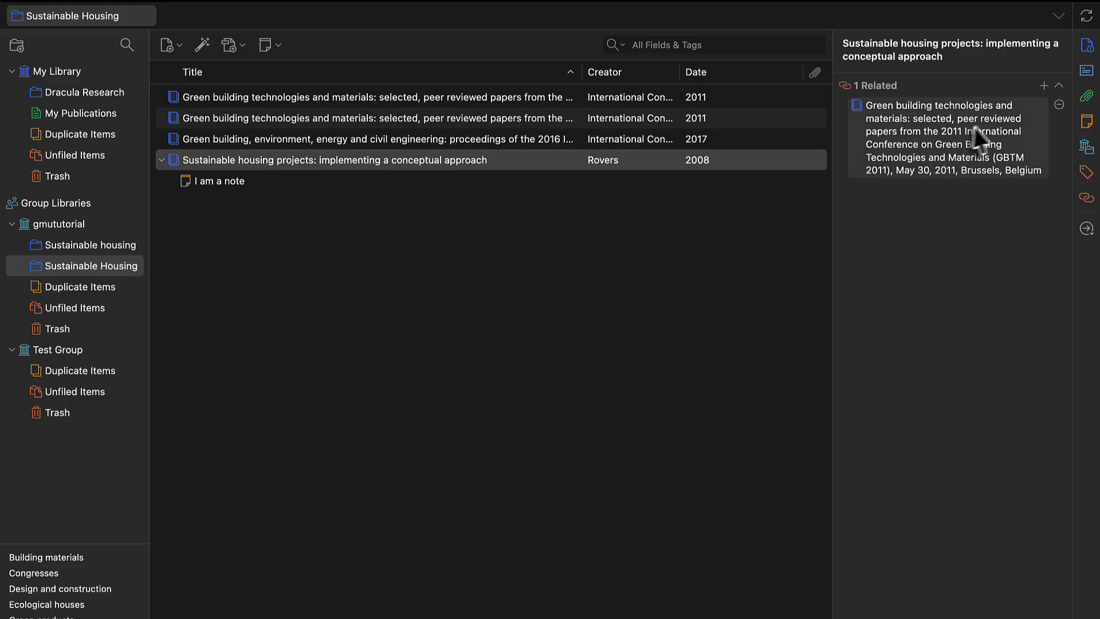
pyautogui.click(1059, 105)
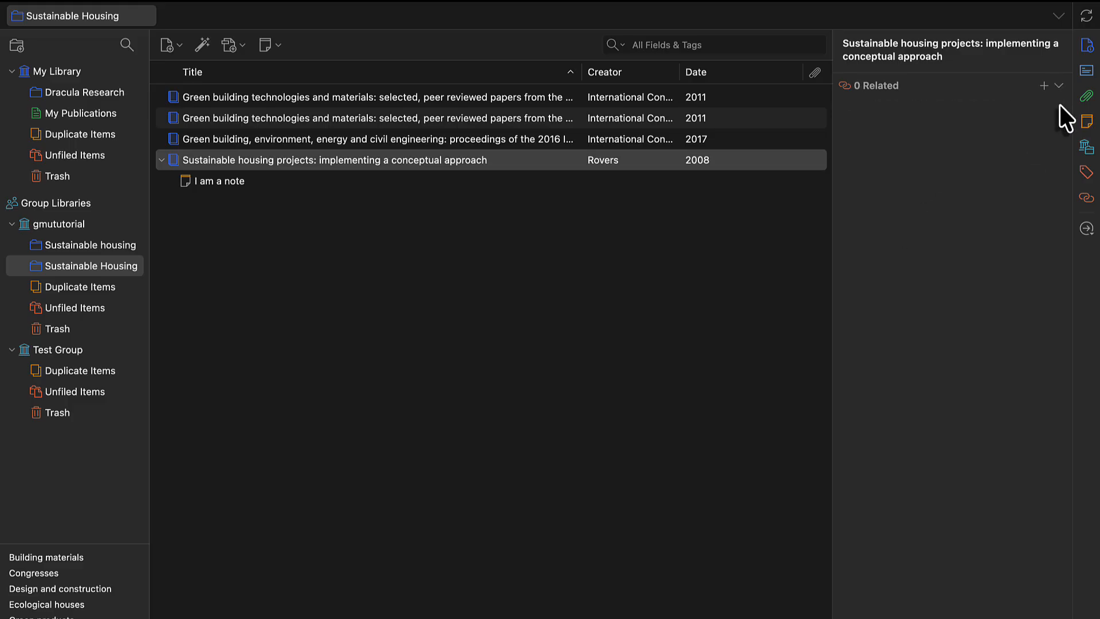